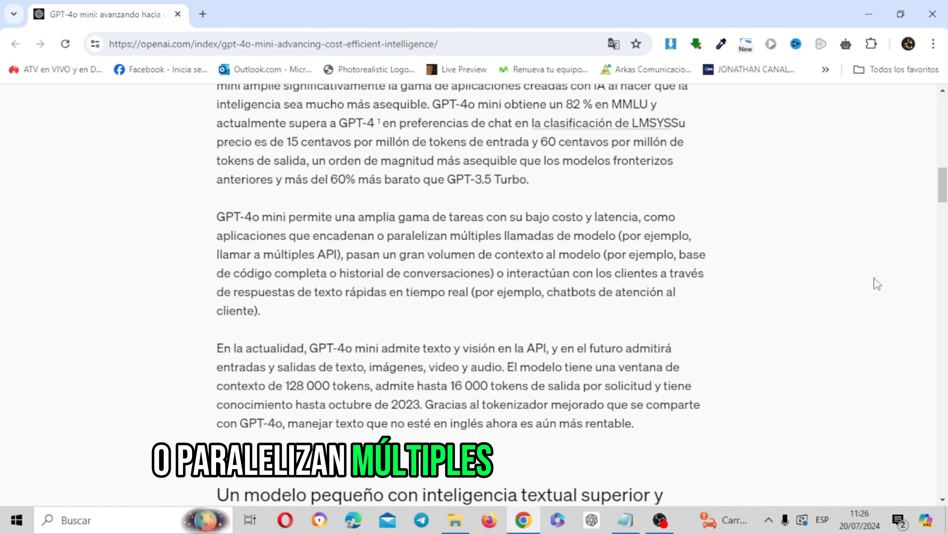
Skim the GPT-4o mini announcement through the model evaluation scores and safety measures, and return to the start of the article.
{"action": "scroll", "coordinate": [454, 205], "scroll_direction": "down", "scroll_amount": 15}
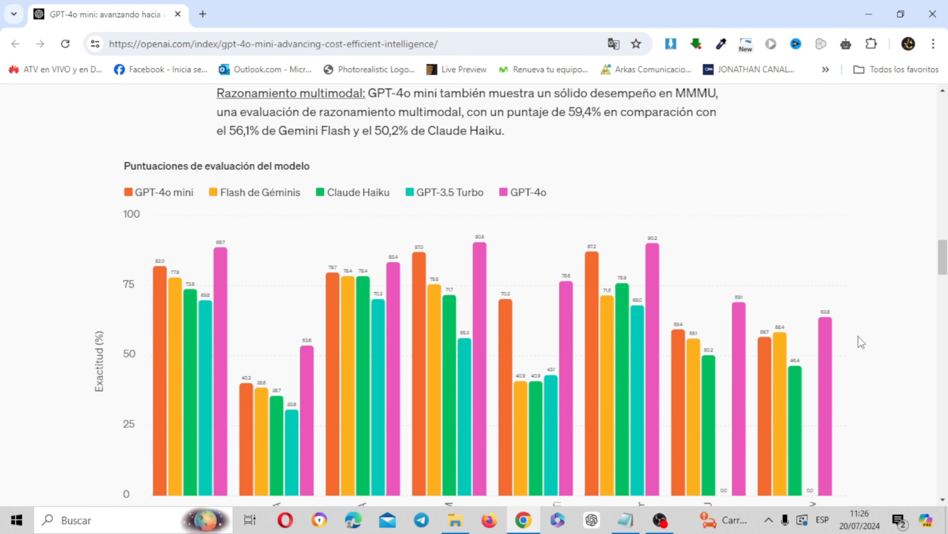
{"action": "scroll", "coordinate": [947, 283], "scroll_direction": "down", "scroll_amount": 20}
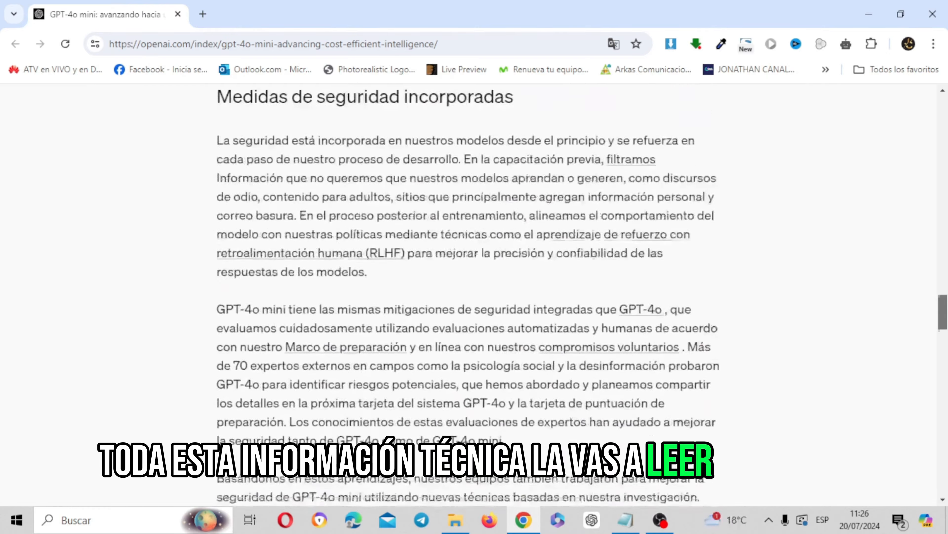
{"action": "mouse_move", "coordinate": [944, 348]}
{"action": "left_mouse_down"}
{"action": "mouse_move", "coordinate": [943, 489]}
{"action": "mouse_move", "coordinate": [938, 112]}
{"action": "left_mouse_up"}
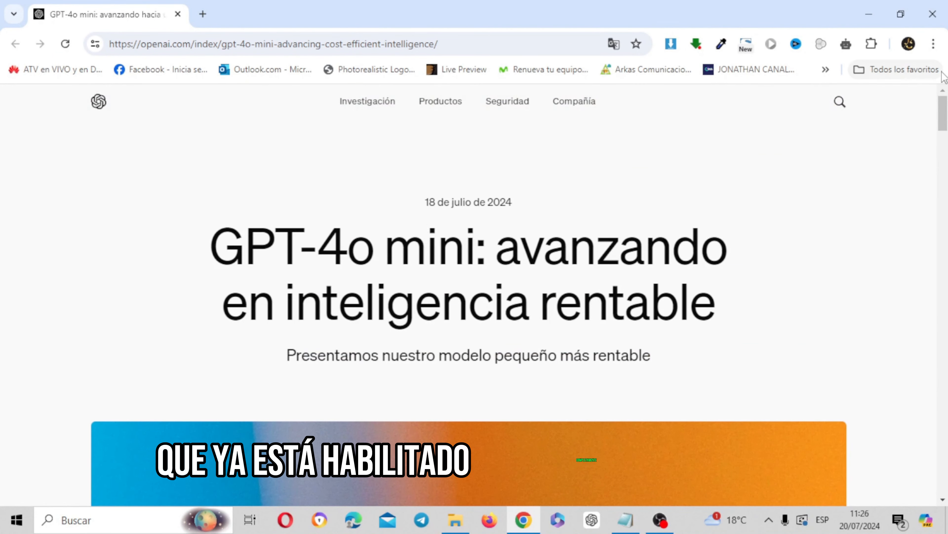
Open the ChatGPT site in a new browser tab.
{"action": "left_click", "coordinate": [203, 14]}
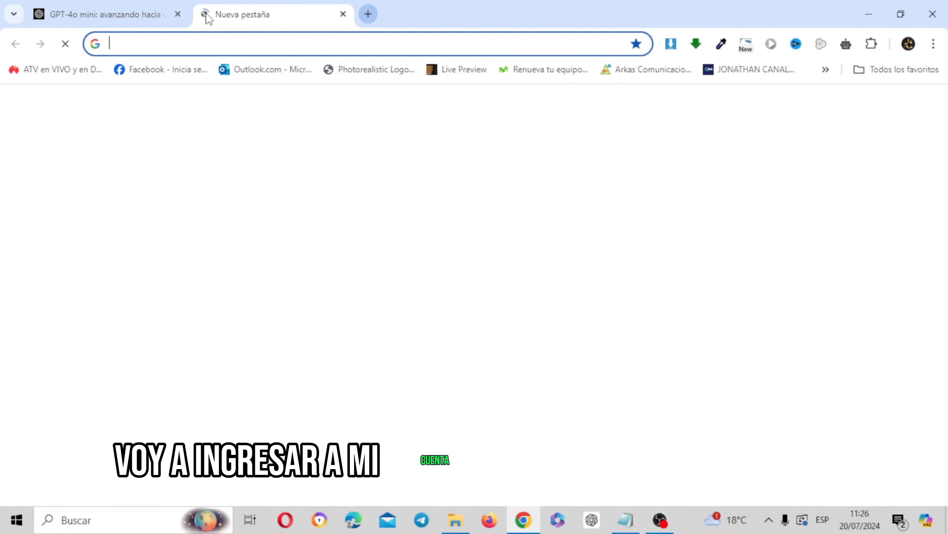
{"action": "type", "text": "chat"}
{"action": "key", "text": "Return"}
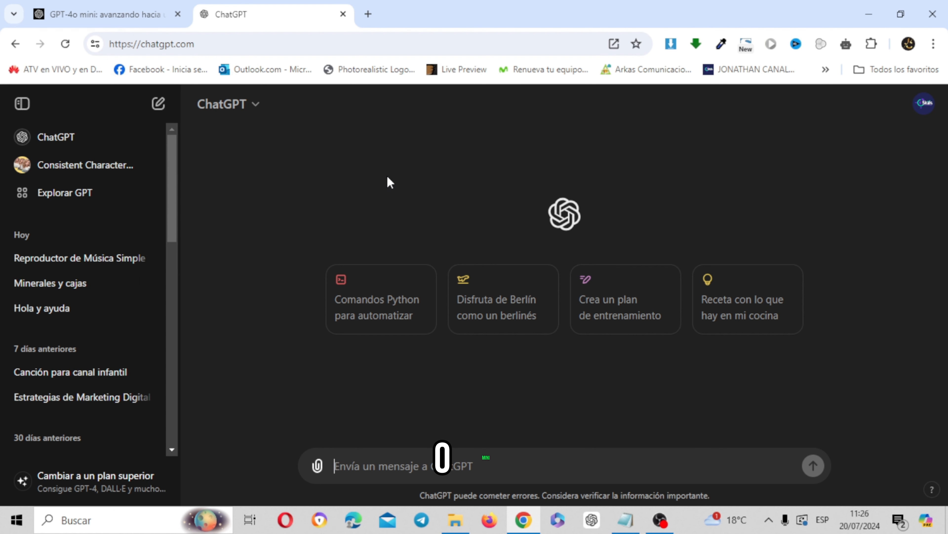
Compare the Gratis, Plus and Team plans in the ChatGPT upgrade options, and close the comparison.
{"action": "left_click", "coordinate": [257, 112]}
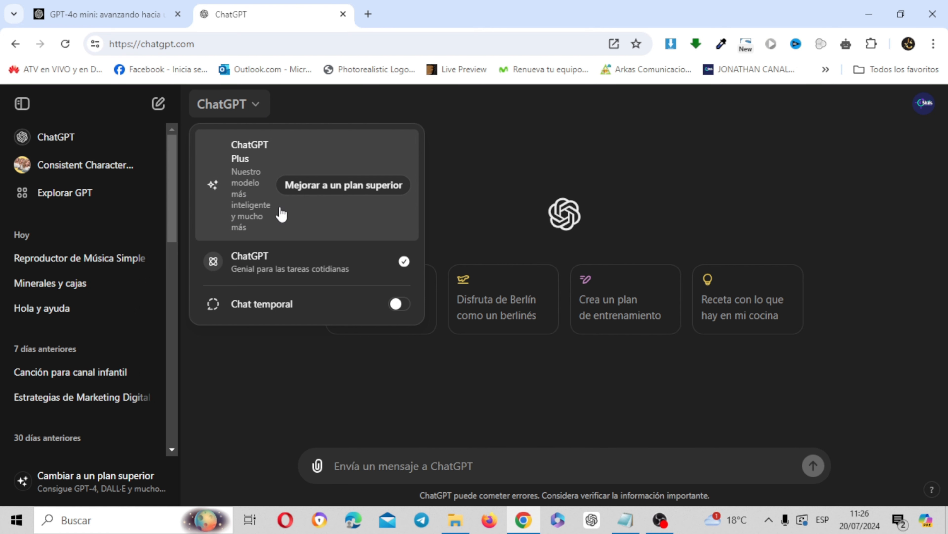
{"action": "left_click", "coordinate": [345, 188]}
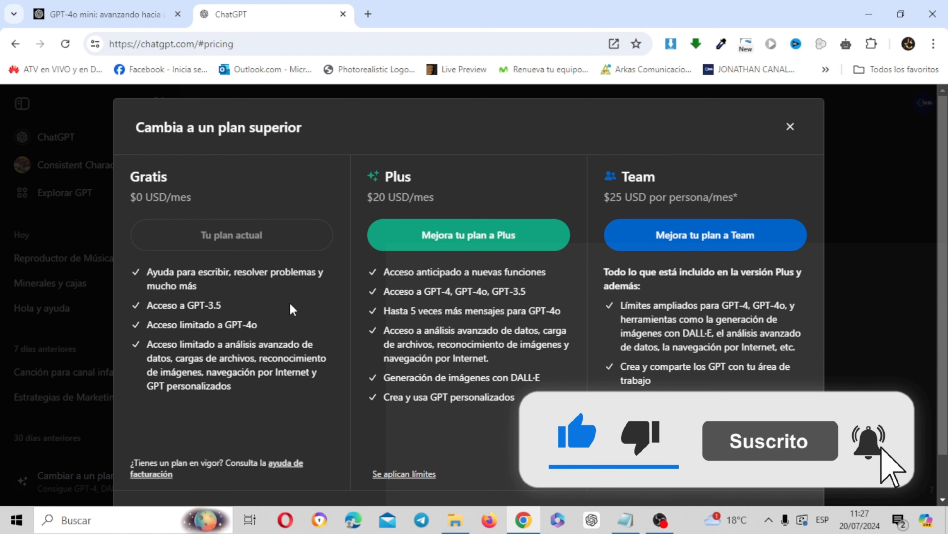
{"action": "left_click", "coordinate": [790, 126]}
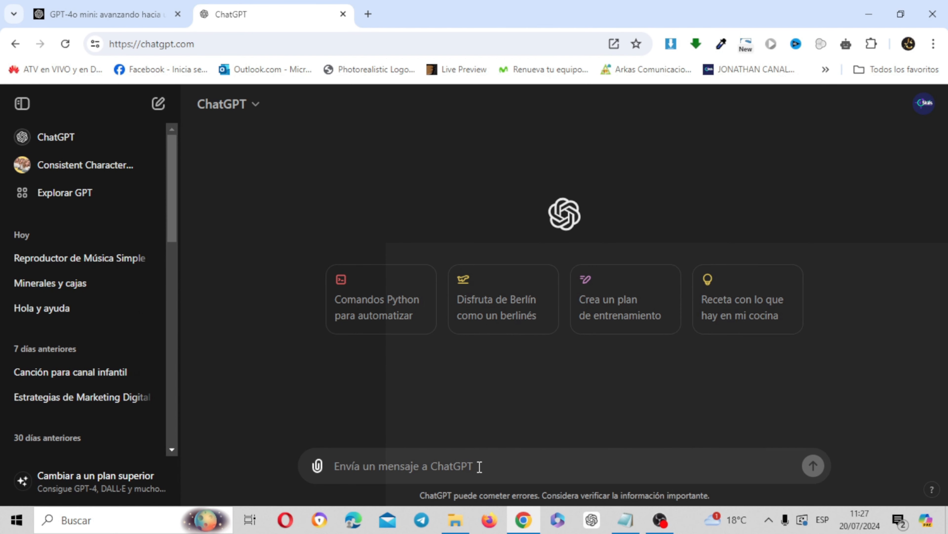
Send the prompt "10 ideas de negocios online 2024" and read through the answer.
{"action": "type", "text": "10"}
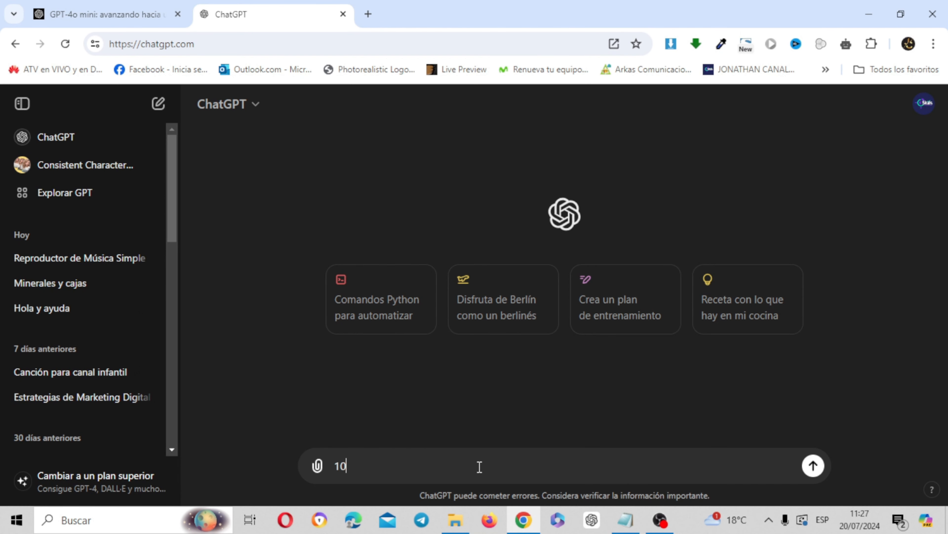
{"action": "type", "text": " ideas de negocios o"}
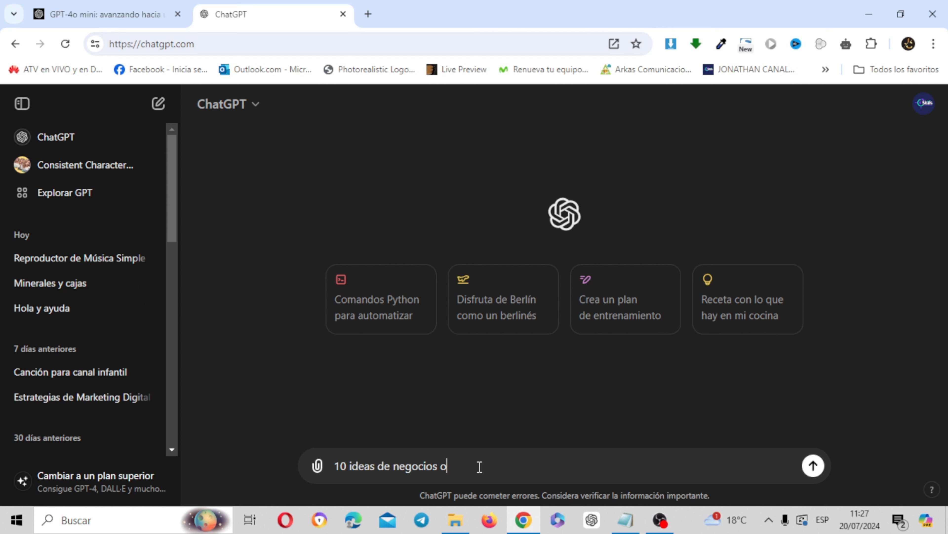
{"action": "type", "text": "nline 2024"}
{"action": "left_click", "coordinate": [811, 465]}
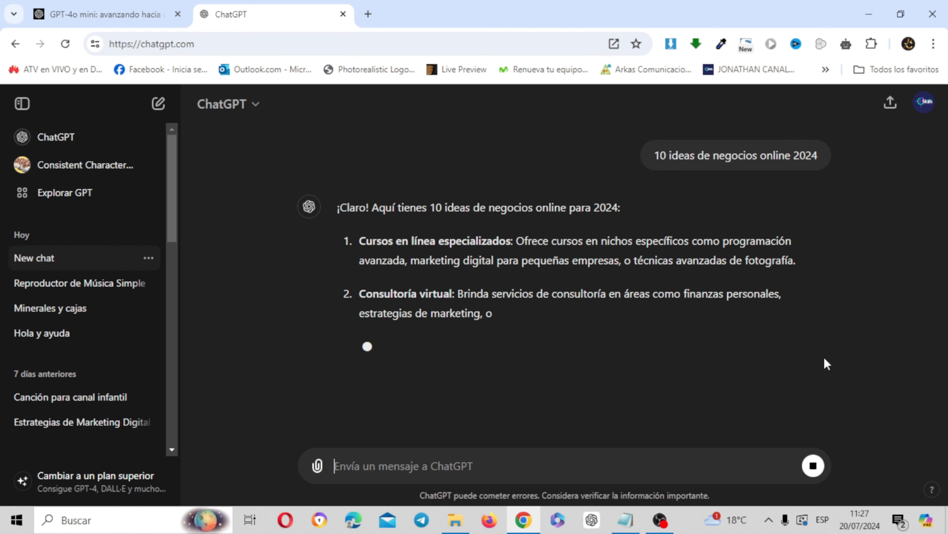
{"action": "scroll", "coordinate": [941, 257], "scroll_direction": "down", "scroll_amount": 2}
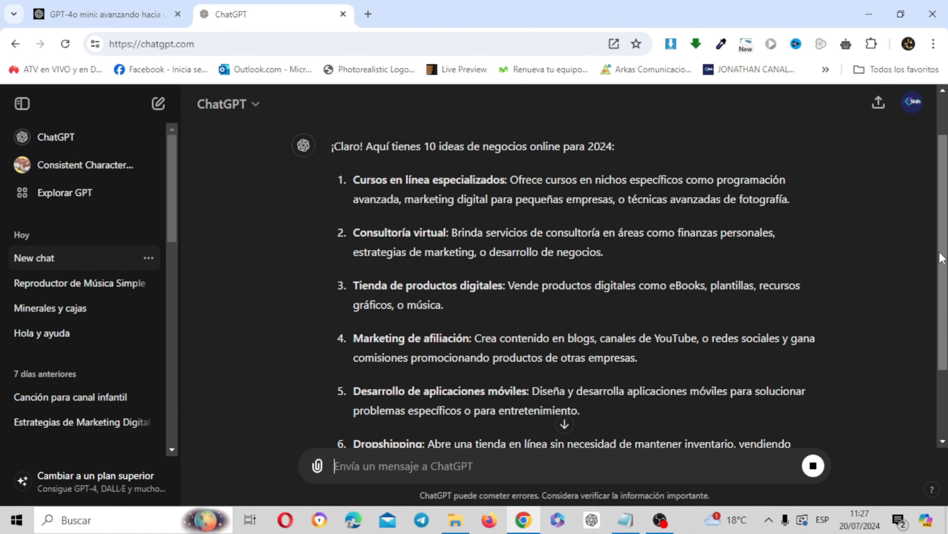
{"action": "scroll", "coordinate": [947, 273], "scroll_direction": "down", "scroll_amount": 6}
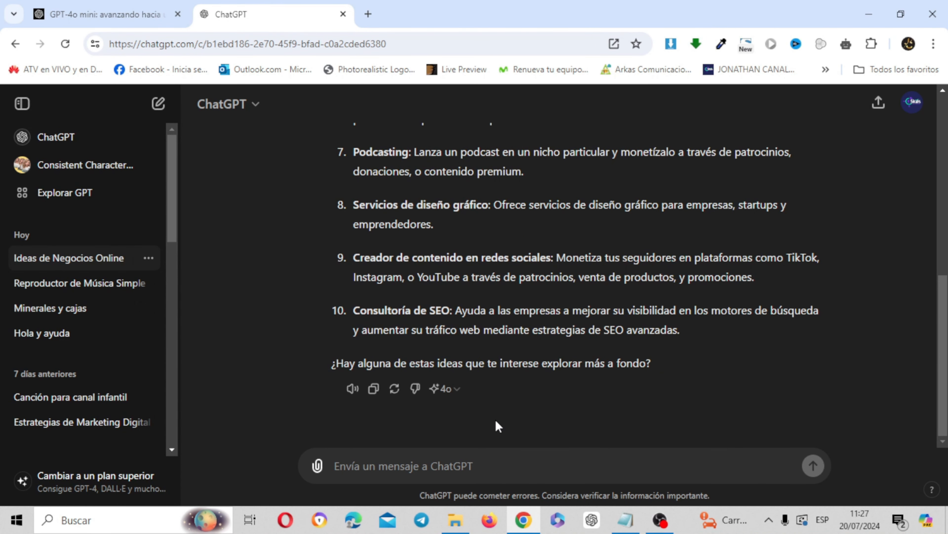
Regenerate the business ideas answer with the GPT-4o mini model and review the new list.
{"action": "left_click", "coordinate": [452, 389]}
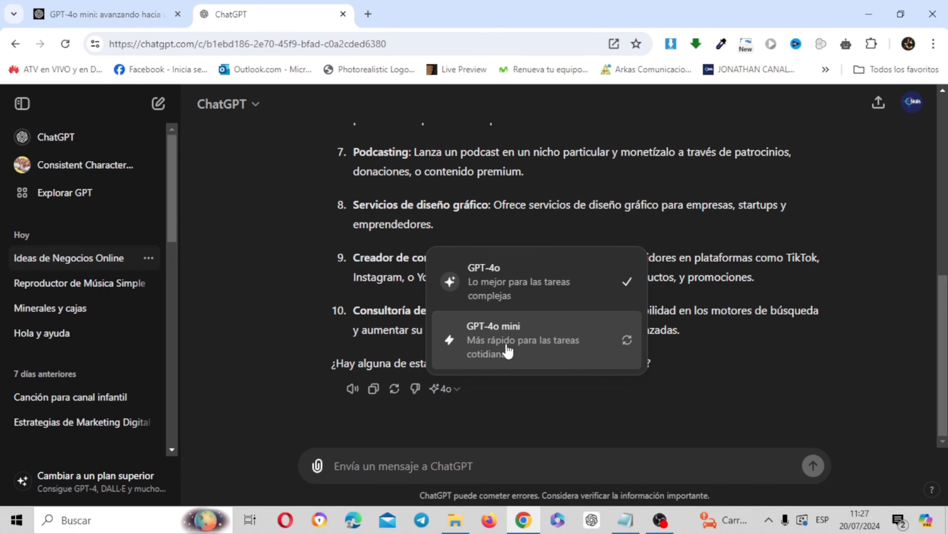
{"action": "left_click", "coordinate": [596, 207]}
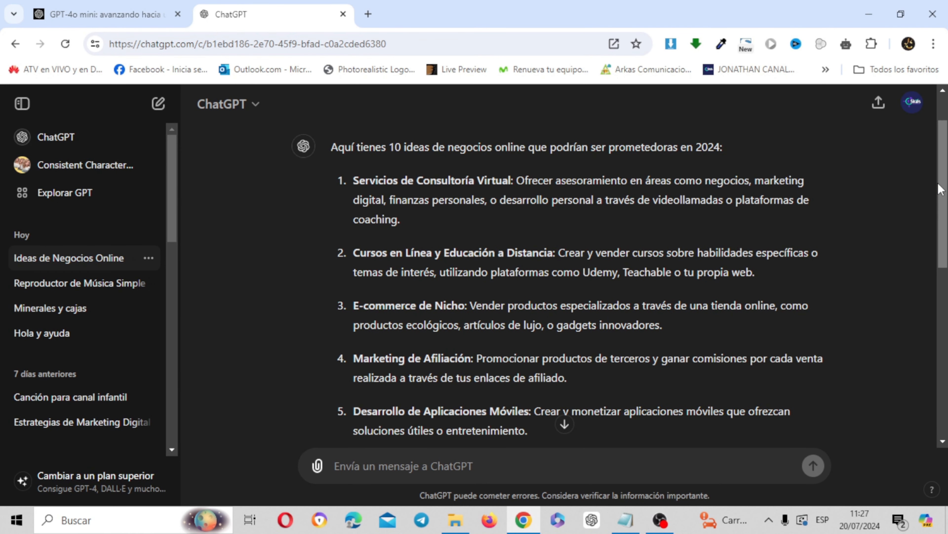
{"action": "left_click_drag", "start_coordinate": [941, 189], "coordinate": [941, 357]}
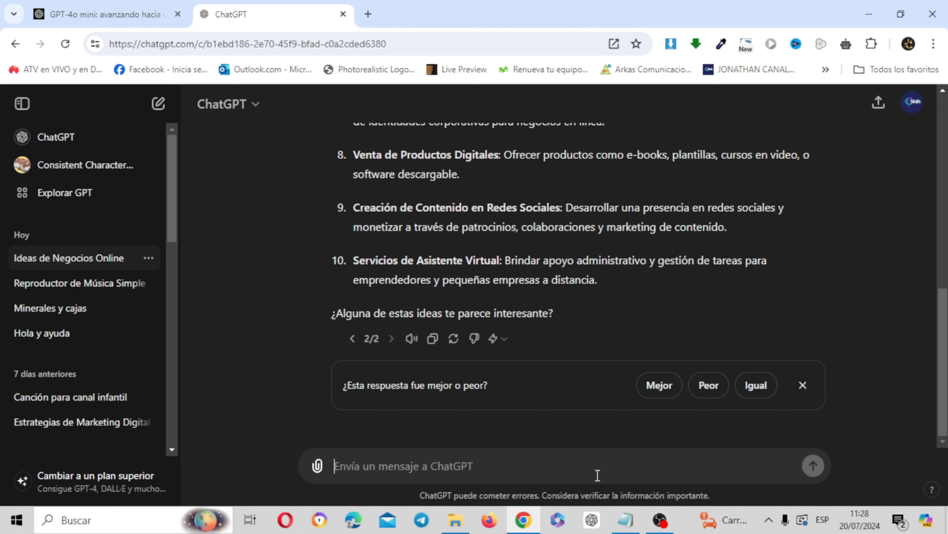
Submit the math problem about 59 minerals stored in boxes of 8, and regenerate its answer with GPT-4o mini.
{"action": "type", "text": "Marta tenía una colección de 59 minerales, pero ha cambiado 14 de ellos por otros tres más difíciles de conseguir. Si guarda los que tiene ahora en cajas de 8, ¿cuántas cajas utiliza?"}
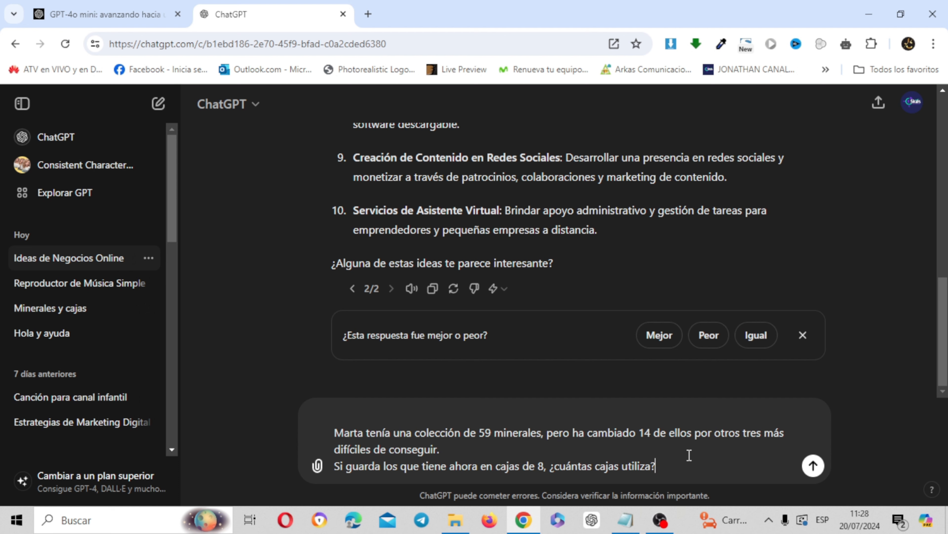
{"action": "left_click", "coordinate": [813, 466]}
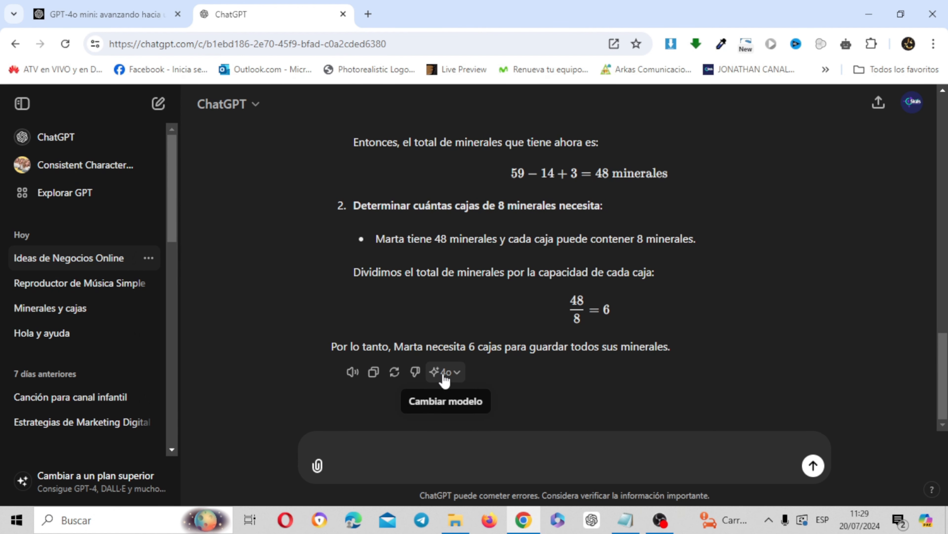
{"action": "left_click", "coordinate": [457, 377]}
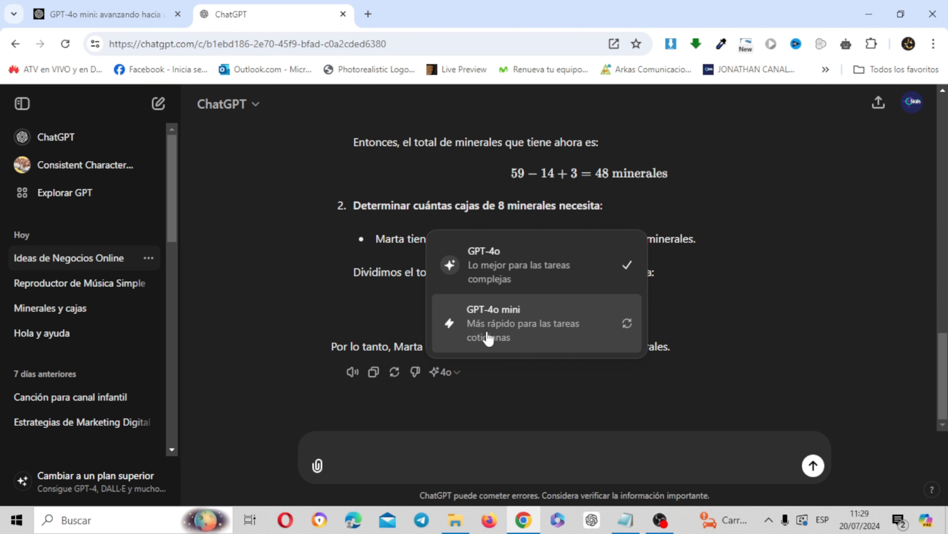
{"action": "left_click", "coordinate": [555, 327]}
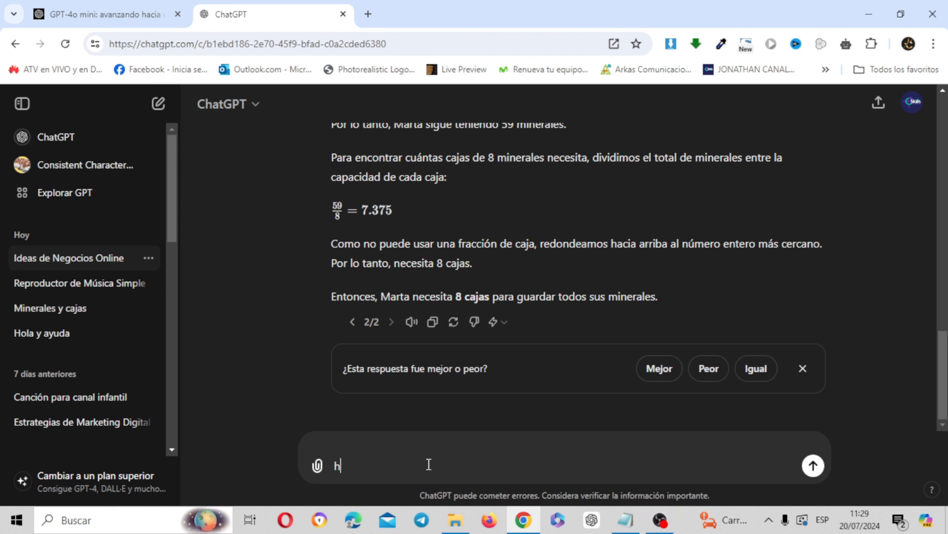
Send the prompt "haz un cuadro comparativo del percapita de los paise se sudamerica".
{"action": "type", "text": "un cuadro compa"}
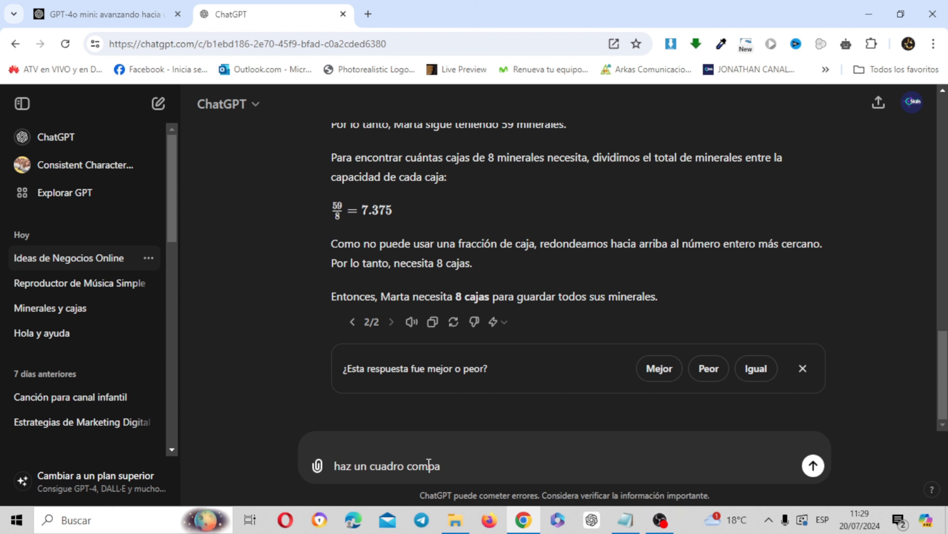
{"action": "type", "text": "rativo del percapita de los"}
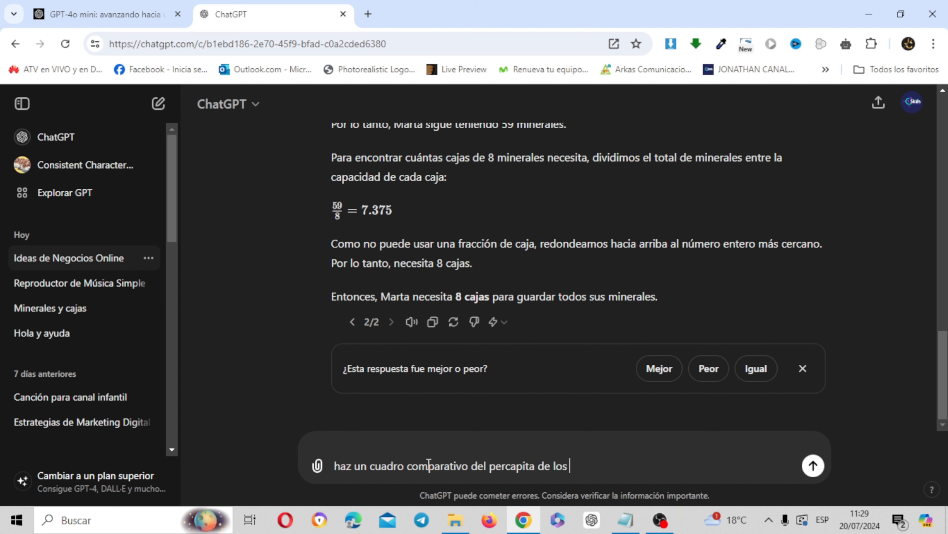
{"action": "type", "text": " paise se sud"}
{"action": "type", "text": "america"}
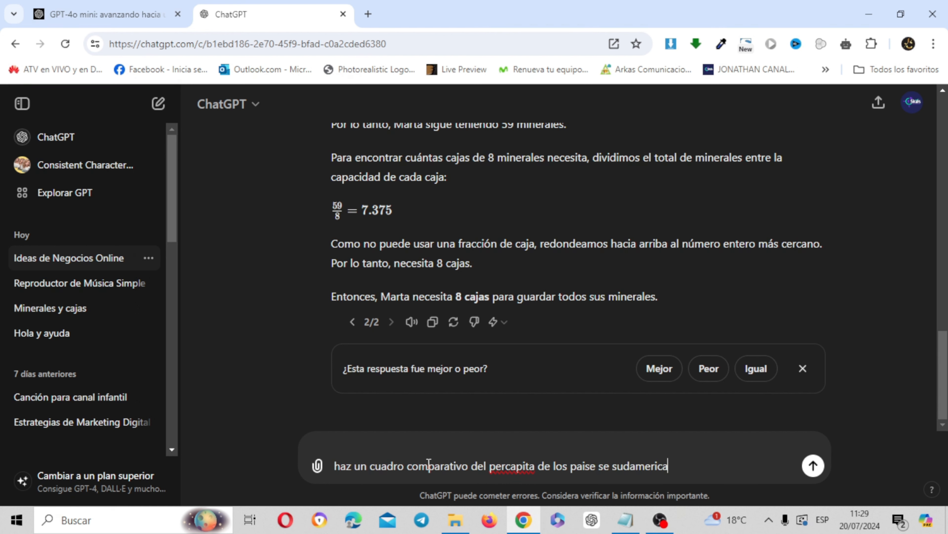
{"action": "key", "text": "Return"}
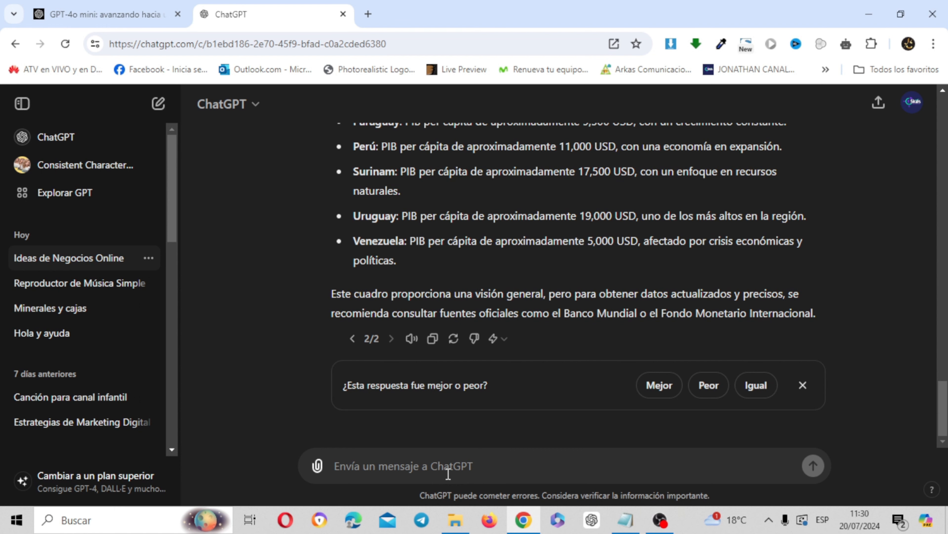
Request HTML, JavaScript and CSS code in Spanish for a music player that plays an added MP3, correcting the spelling of "música" and "código" before sending.
{"action": "type", "text": "creame un codigo html javascript y css para un reproductor de musica donde puede añadir un audio mp3 y se pueda reproducir"}
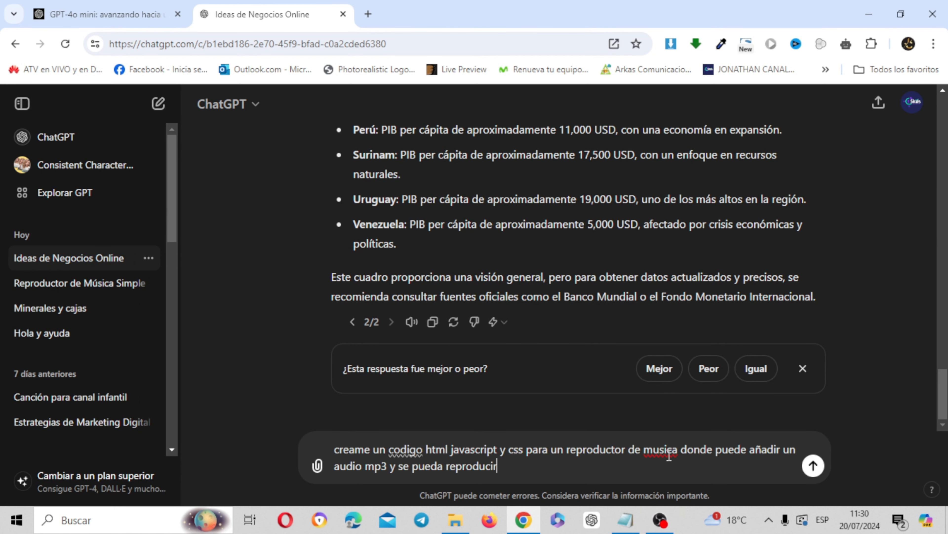
{"action": "right_click", "coordinate": [661, 452]}
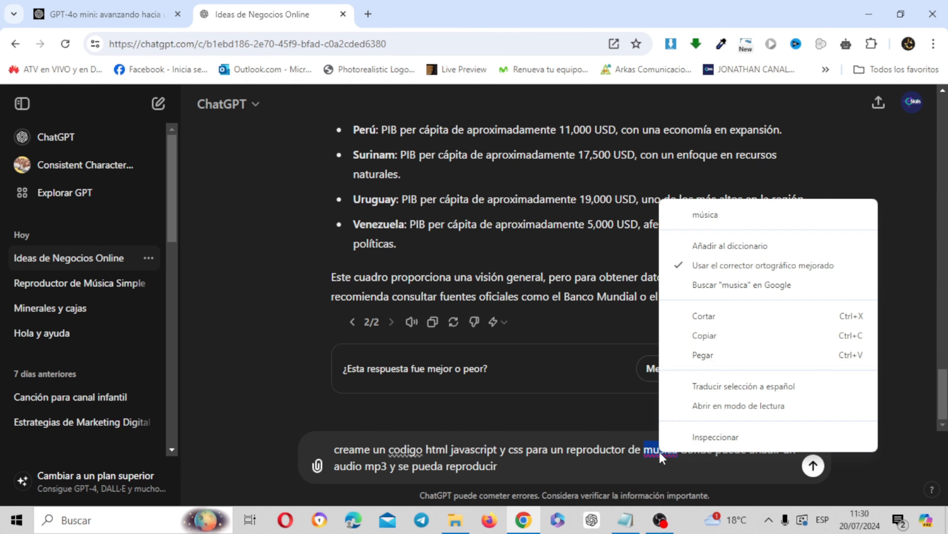
{"action": "left_click", "coordinate": [729, 218]}
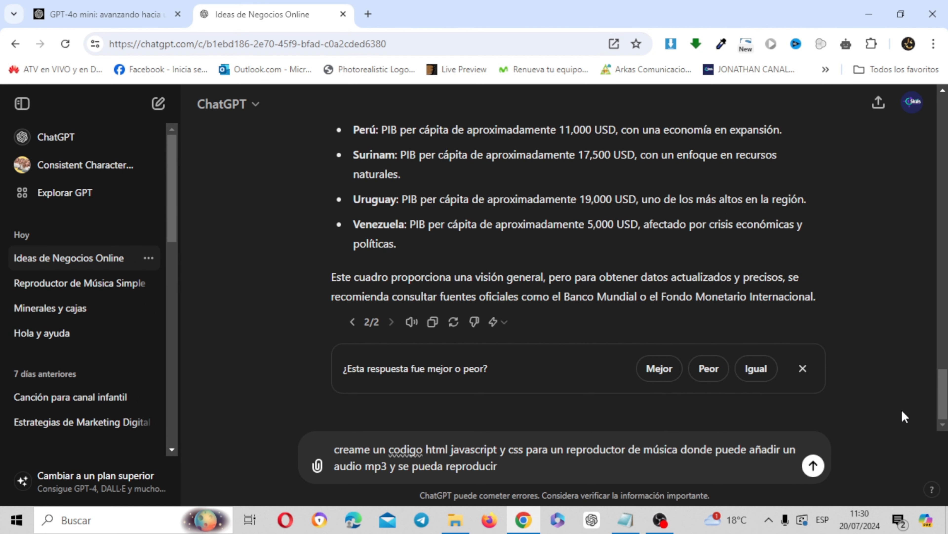
{"action": "right_click", "coordinate": [405, 451]}
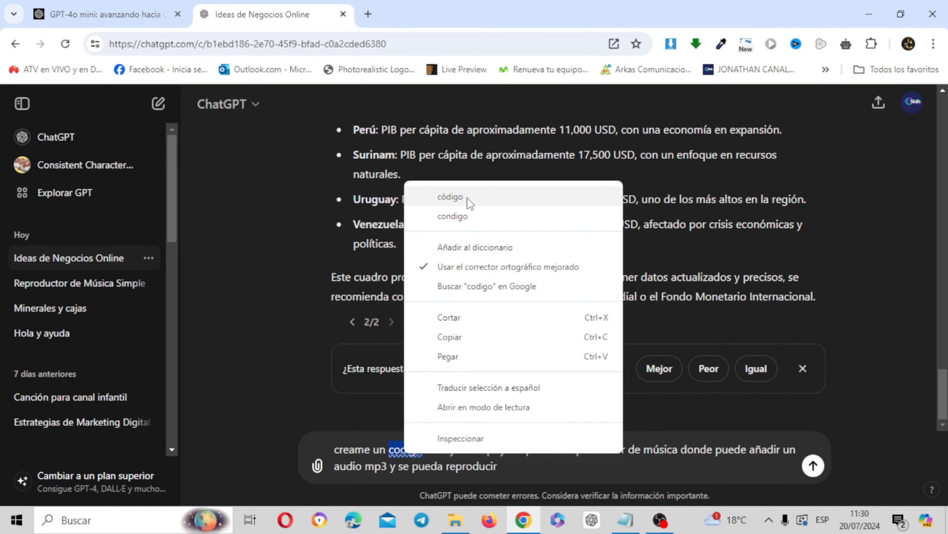
{"action": "left_click", "coordinate": [451, 197]}
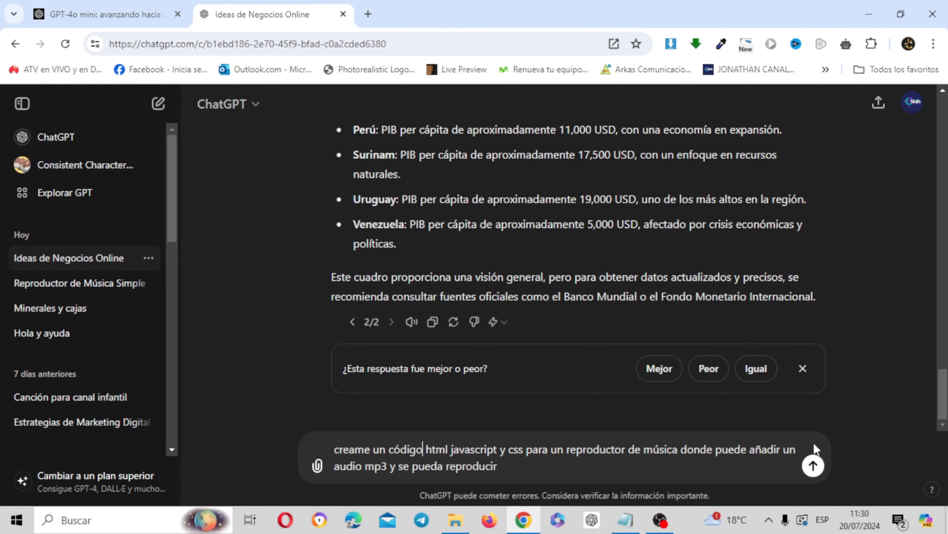
{"action": "left_click", "coordinate": [813, 465]}
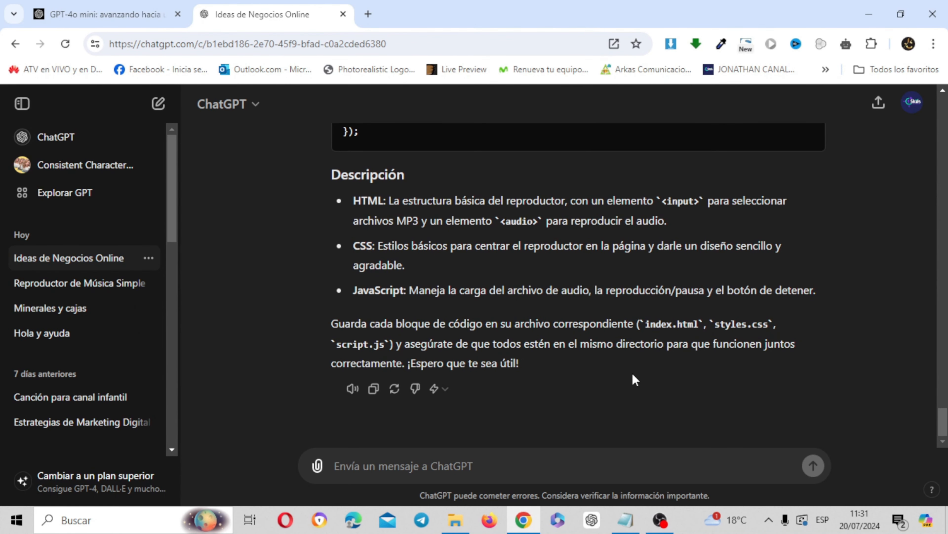
Regenerate the music player code with GPT-4o mini and look back through the new answer.
{"action": "left_click", "coordinate": [453, 391]}
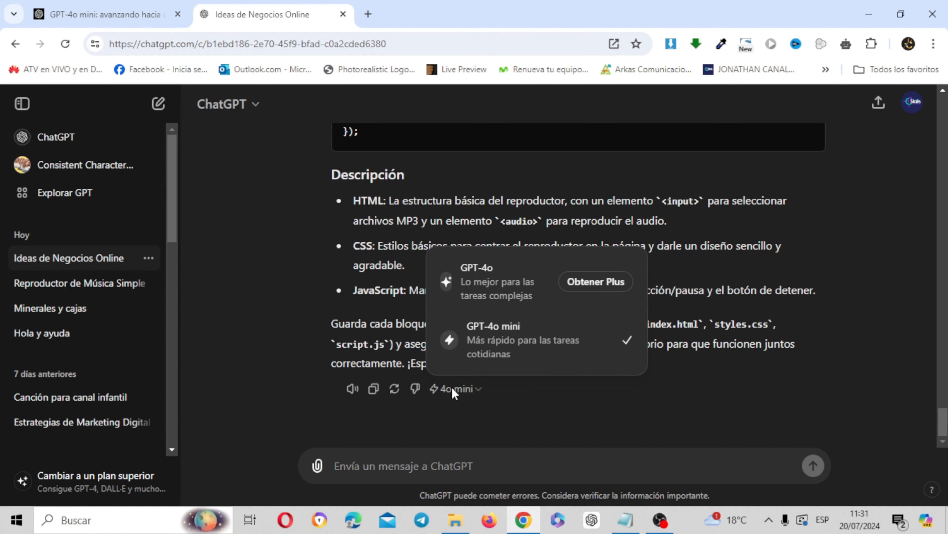
{"action": "left_click", "coordinate": [482, 354]}
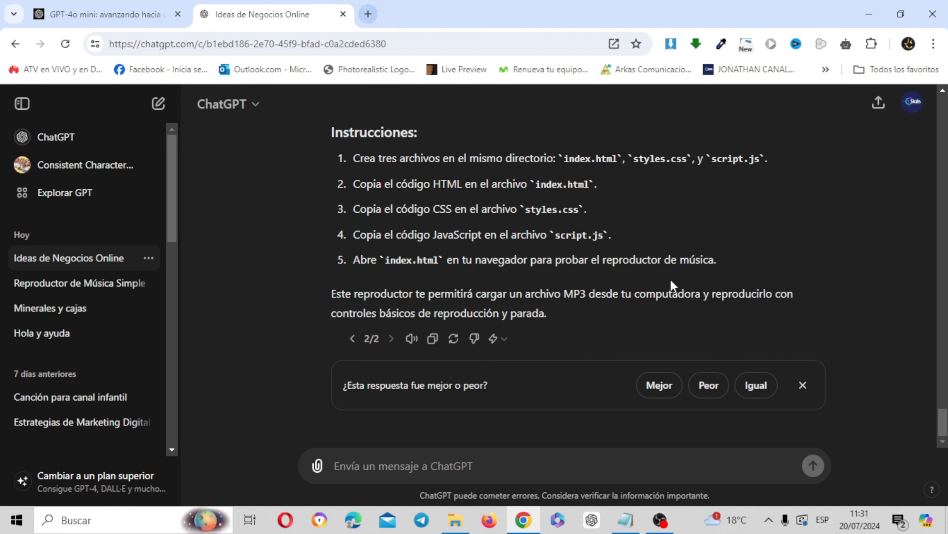
{"action": "left_click_drag", "start_coordinate": [944, 432], "coordinate": [945, 317]}
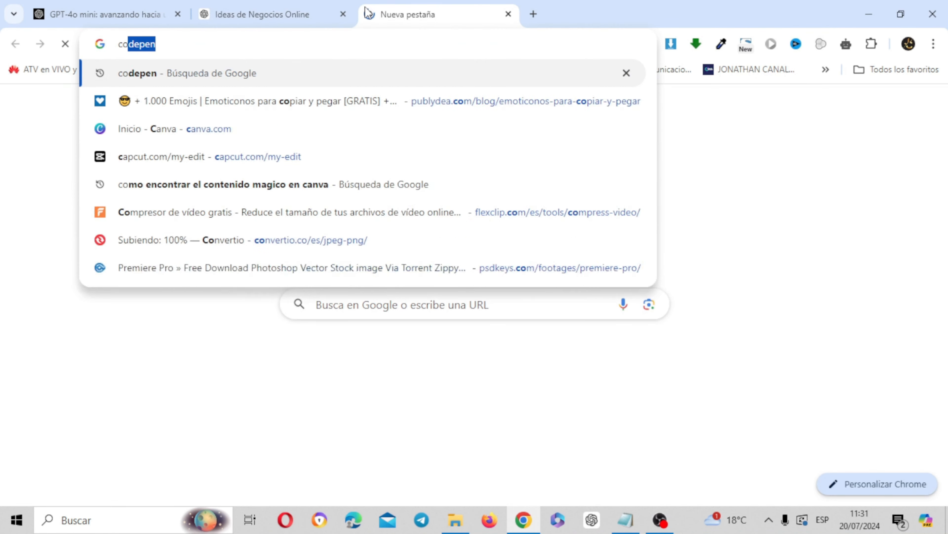
Open codepen.io in a new browser tab.
{"action": "left_click", "coordinate": [368, 14]}
{"action": "type", "text": "codepen.io"}
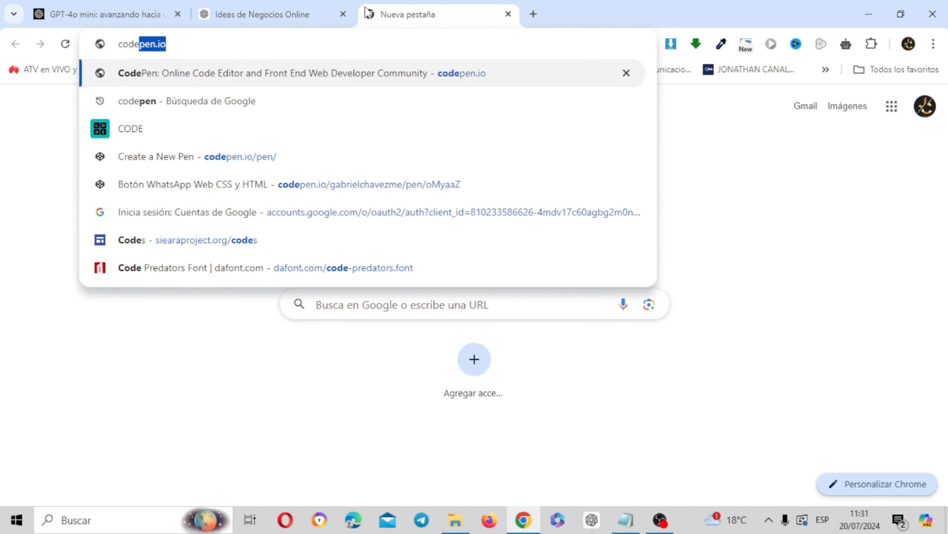
{"action": "key", "text": "Return"}
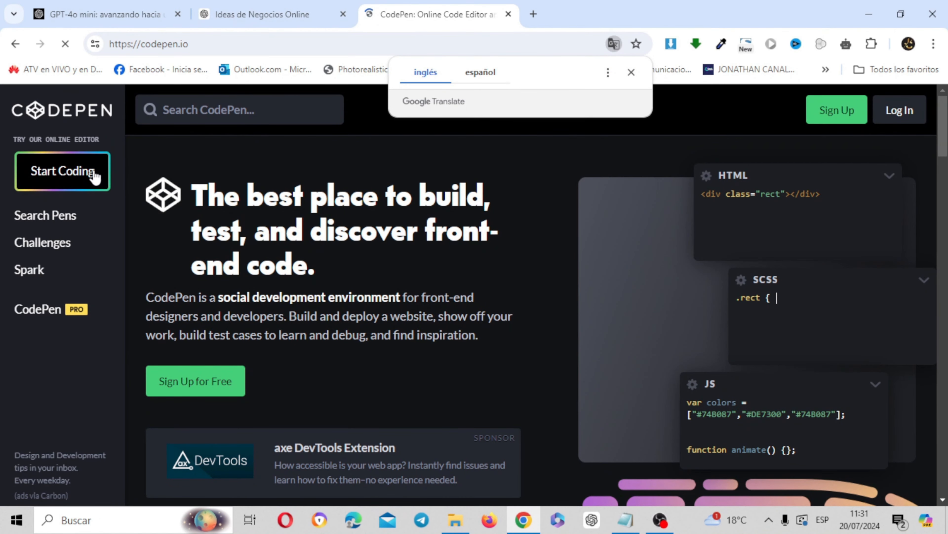
Start a new pen in CodePen and paste in the music player's HTML code copied from the ChatGPT answer.
{"action": "left_click", "coordinate": [82, 173]}
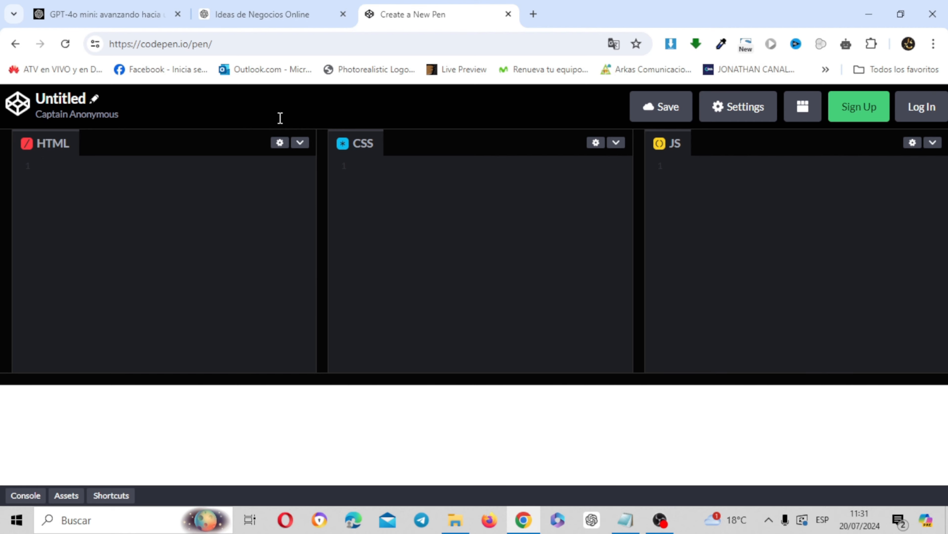
{"action": "left_click", "coordinate": [244, 15]}
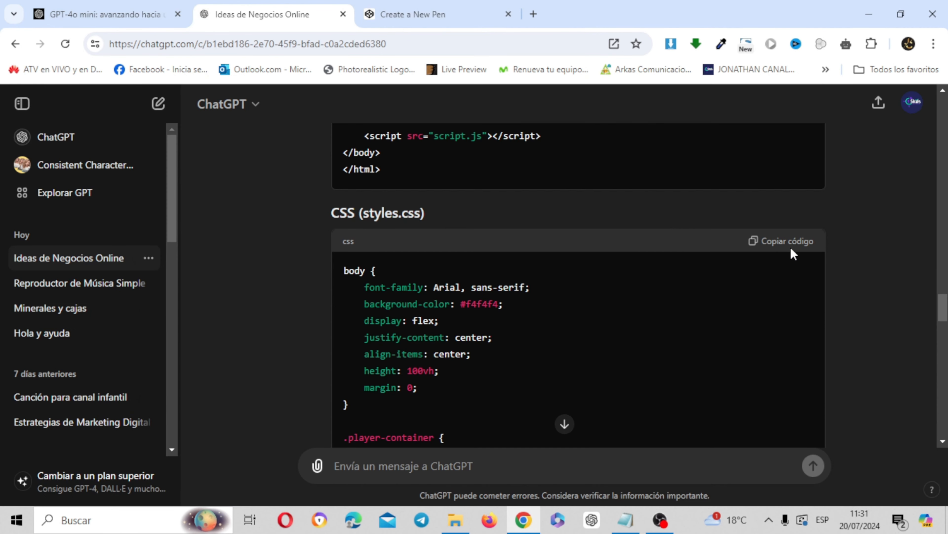
{"action": "left_click_drag", "start_coordinate": [944, 307], "coordinate": [944, 273]}
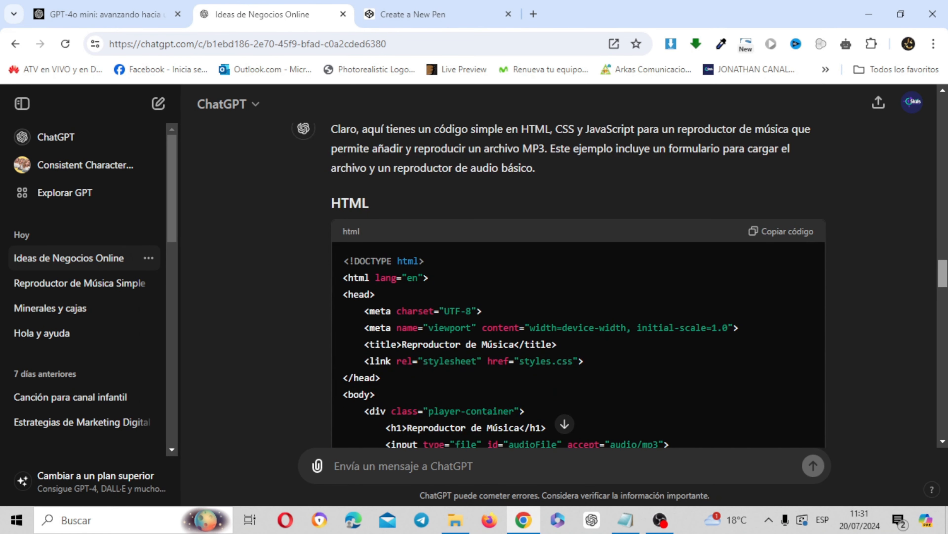
{"action": "left_click", "coordinate": [808, 235]}
{"action": "left_click", "coordinate": [438, 17]}
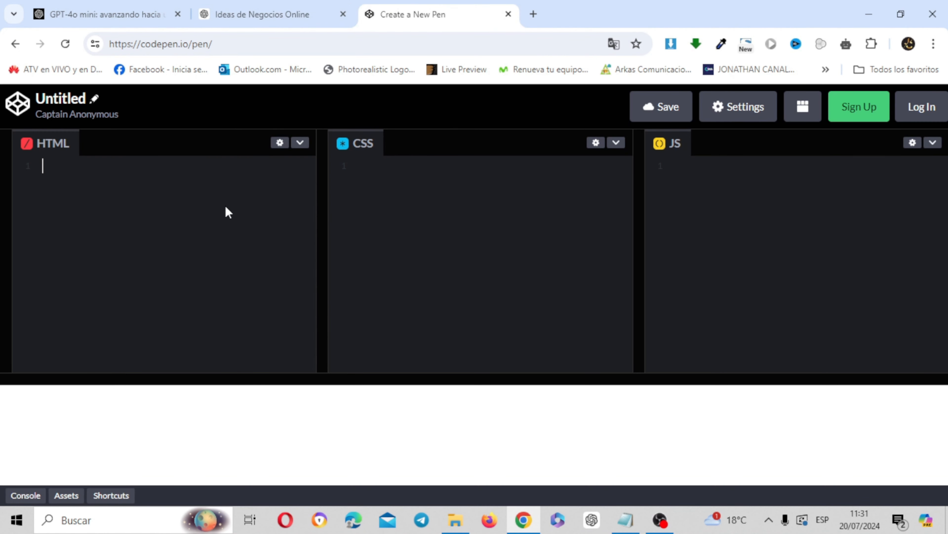
{"action": "key", "text": "ctrl+v"}
Copy the music player's CSS code from the ChatGPT answer into the pen's CSS editor in CodePen.
{"action": "left_click", "coordinate": [419, 247]}
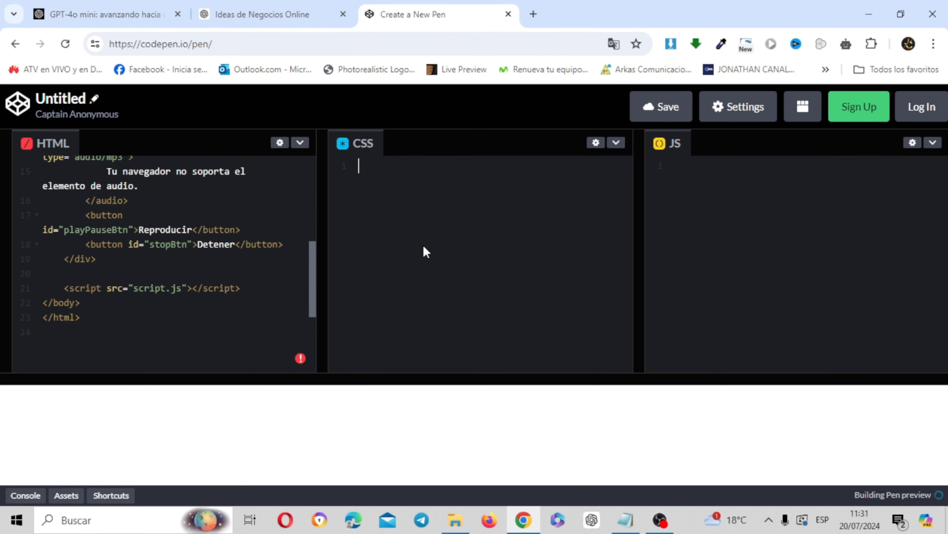
{"action": "left_click", "coordinate": [235, 8]}
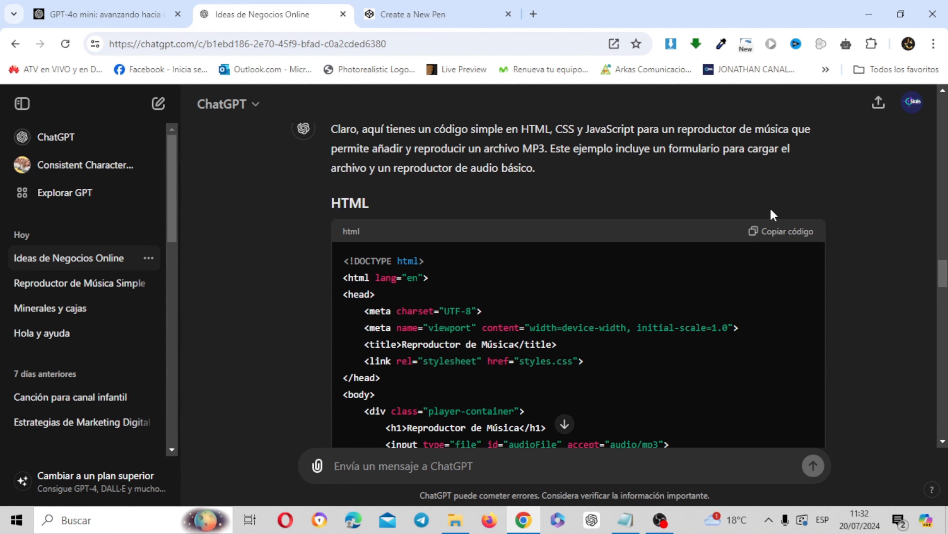
{"action": "left_click_drag", "start_coordinate": [947, 267], "coordinate": [946, 302]}
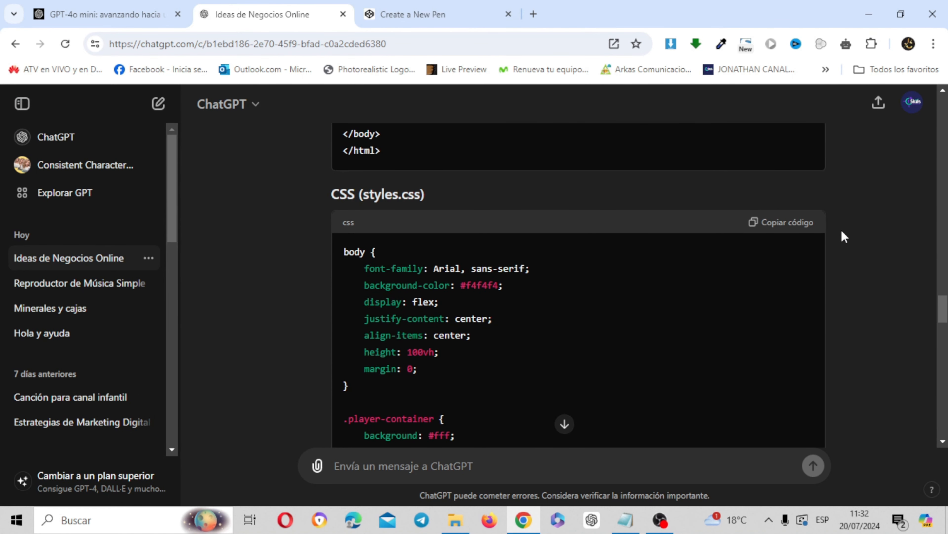
{"action": "left_click", "coordinate": [799, 225]}
{"action": "left_click", "coordinate": [430, 11]}
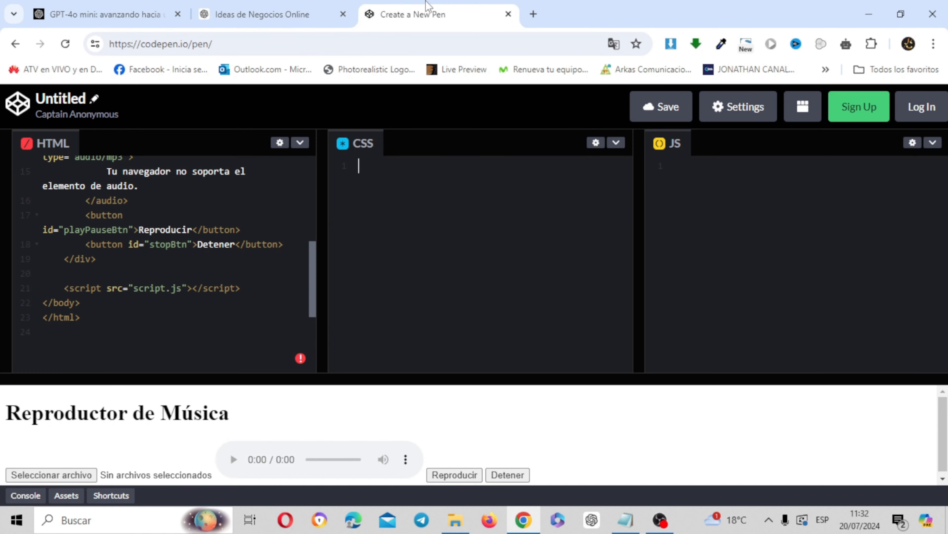
{"action": "left_click", "coordinate": [458, 191]}
{"action": "key", "text": "ctrl+v"}
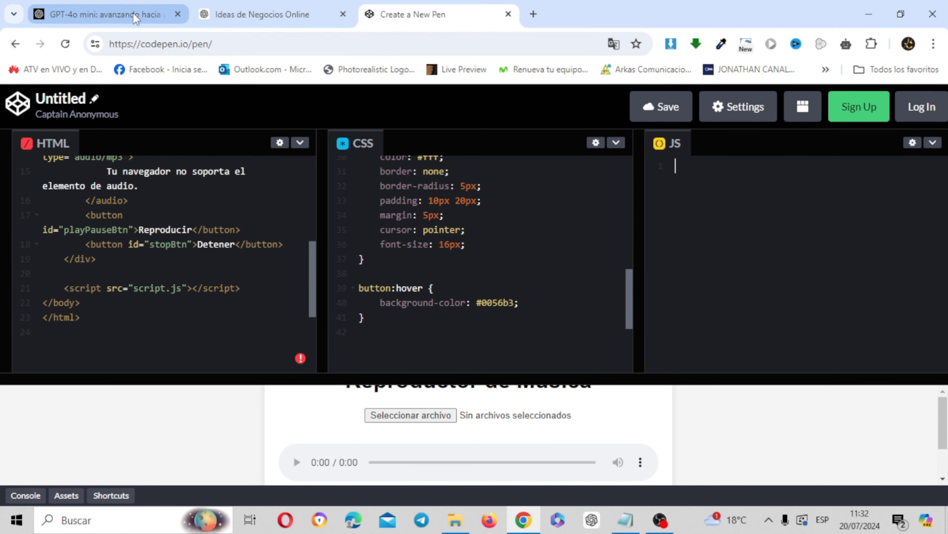
Copy the music player's JavaScript code from the ChatGPT answer into the pen's JS editor in CodePen.
{"action": "left_click", "coordinate": [237, 8]}
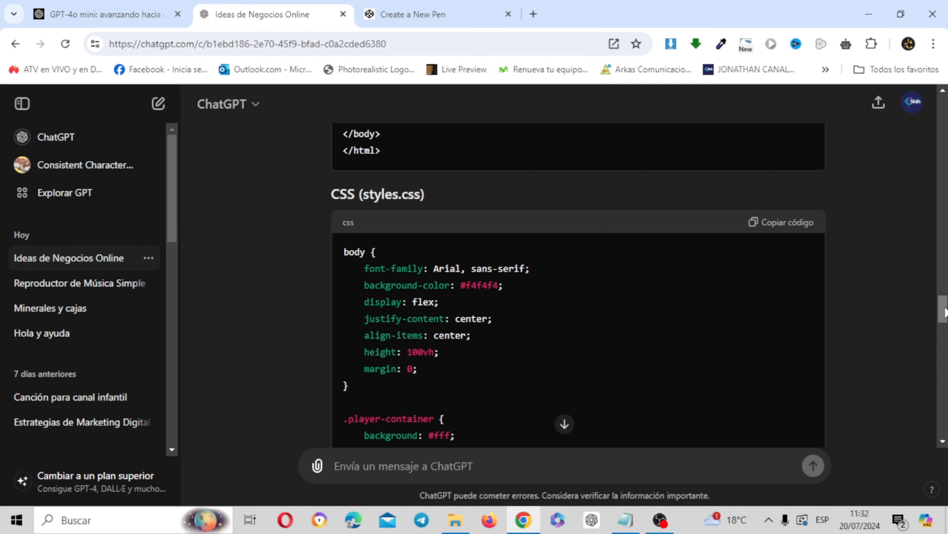
{"action": "scroll", "coordinate": [943, 310], "scroll_direction": "down", "scroll_amount": 5}
{"action": "scroll", "coordinate": [577, 284], "scroll_direction": "down", "scroll_amount": 10}
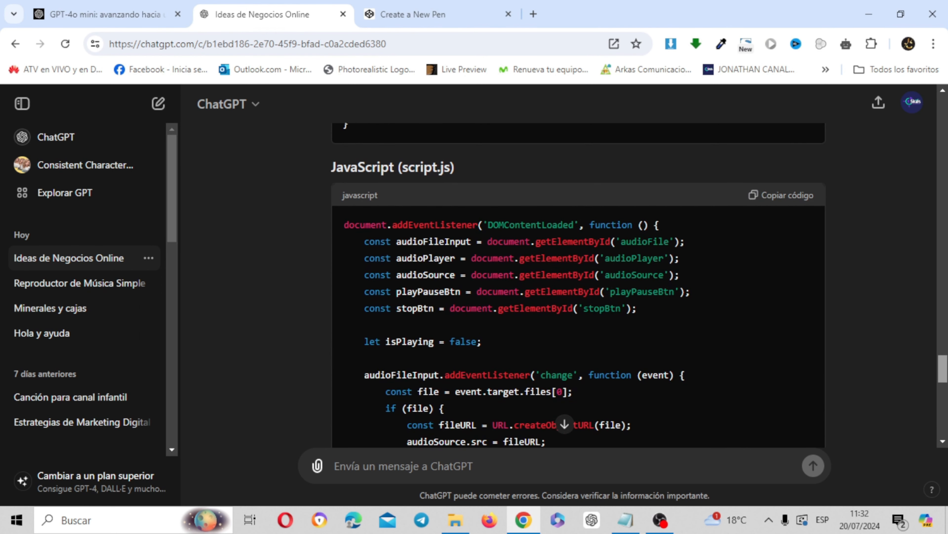
{"action": "left_click", "coordinate": [796, 201]}
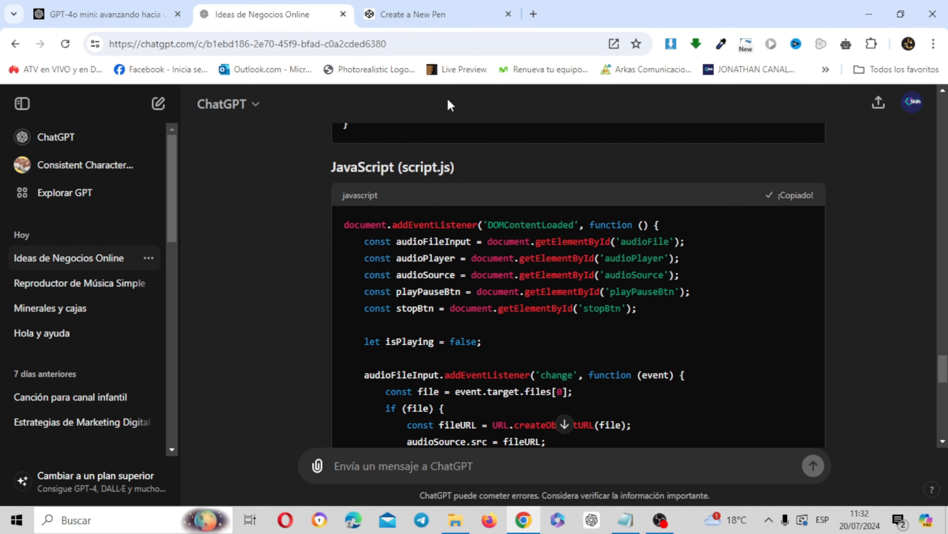
{"action": "left_click", "coordinate": [445, 16]}
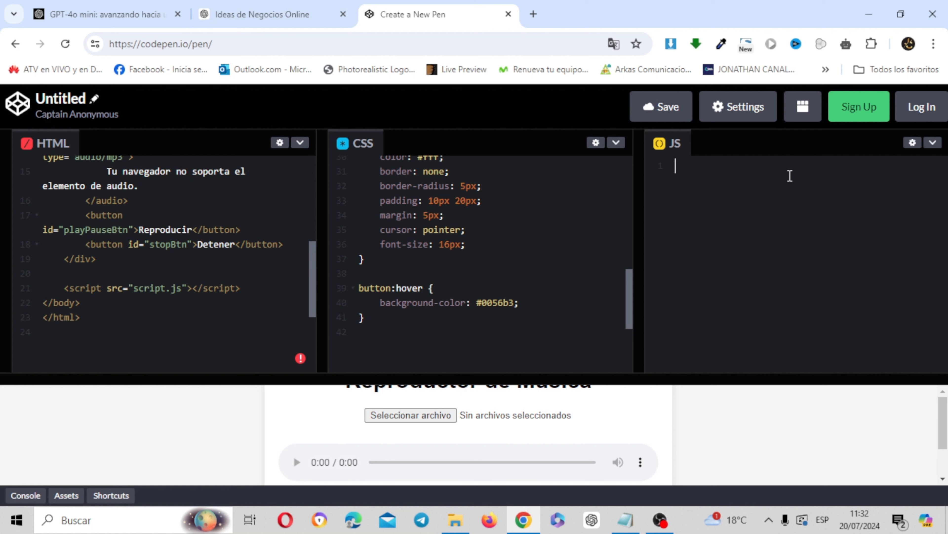
{"action": "key", "text": "ctrl+v"}
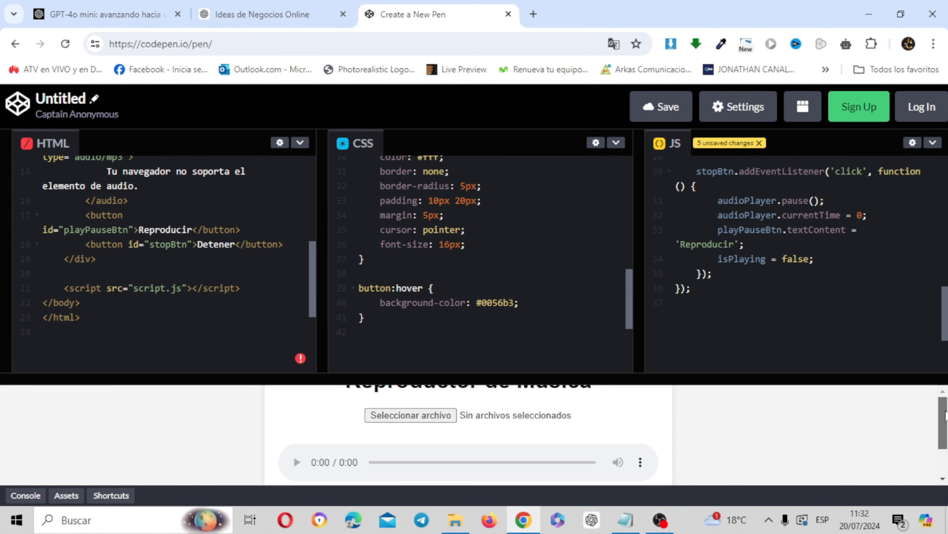
Load the MP3 file "Fiesta en la Selva" from the Descargas folder into the previewed music player.
{"action": "scroll", "coordinate": [469, 435], "scroll_direction": "down", "scroll_amount": 1}
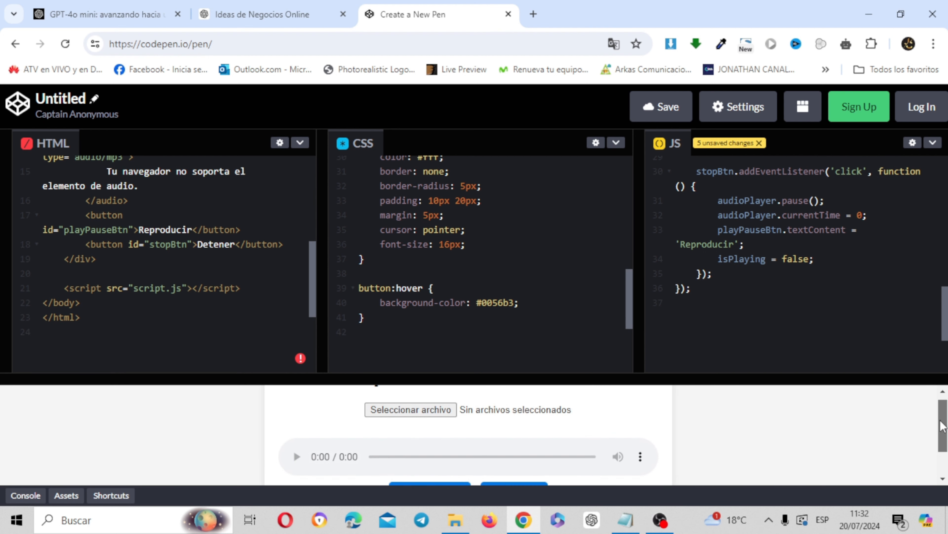
{"action": "left_click", "coordinate": [439, 409]}
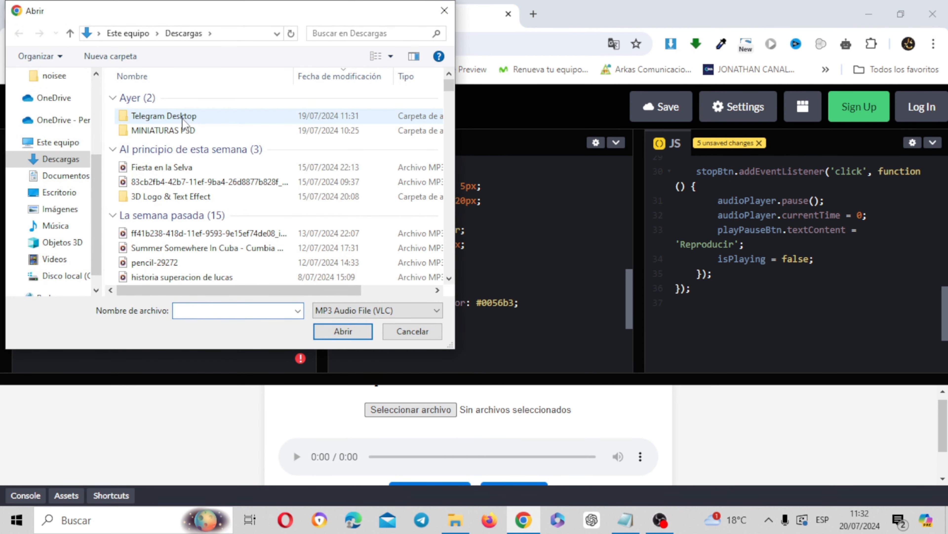
{"action": "left_click", "coordinate": [189, 168]}
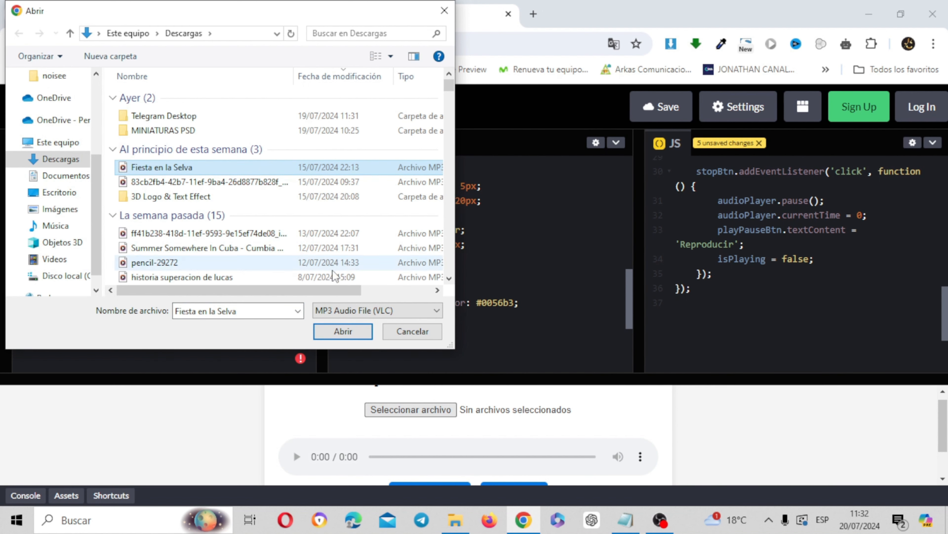
{"action": "left_click", "coordinate": [342, 331]}
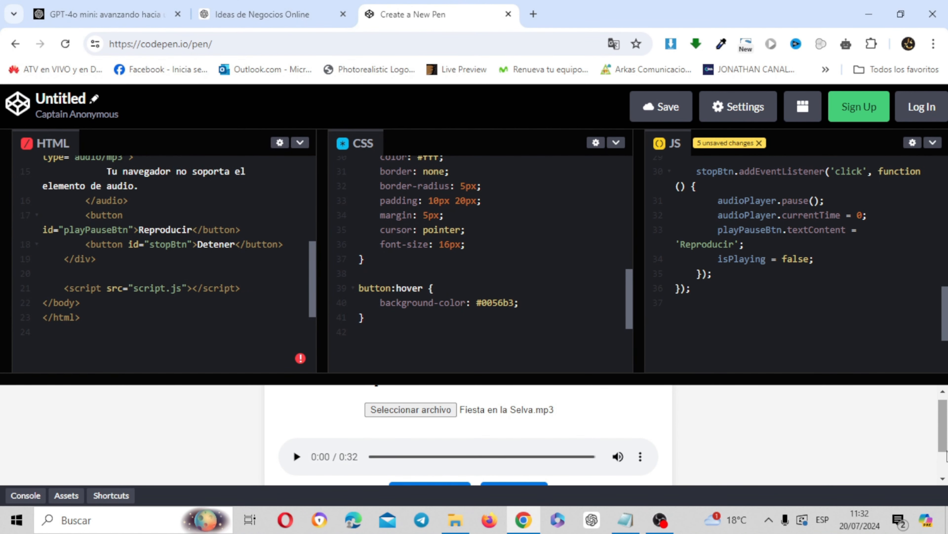
Test the player in the pen preview by playing the loaded song and stopping it.
{"action": "left_click_drag", "start_coordinate": [943, 426], "coordinate": [943, 440]}
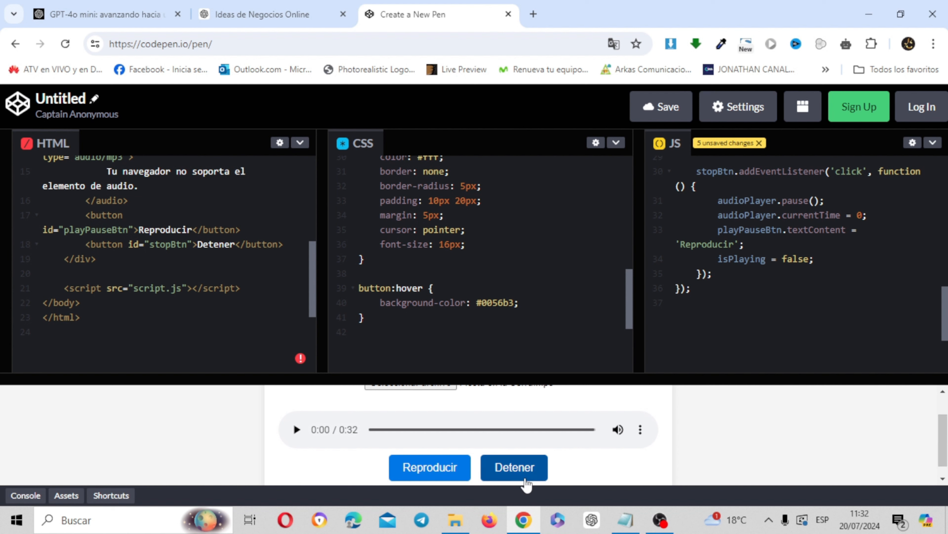
{"action": "left_click", "coordinate": [442, 475]}
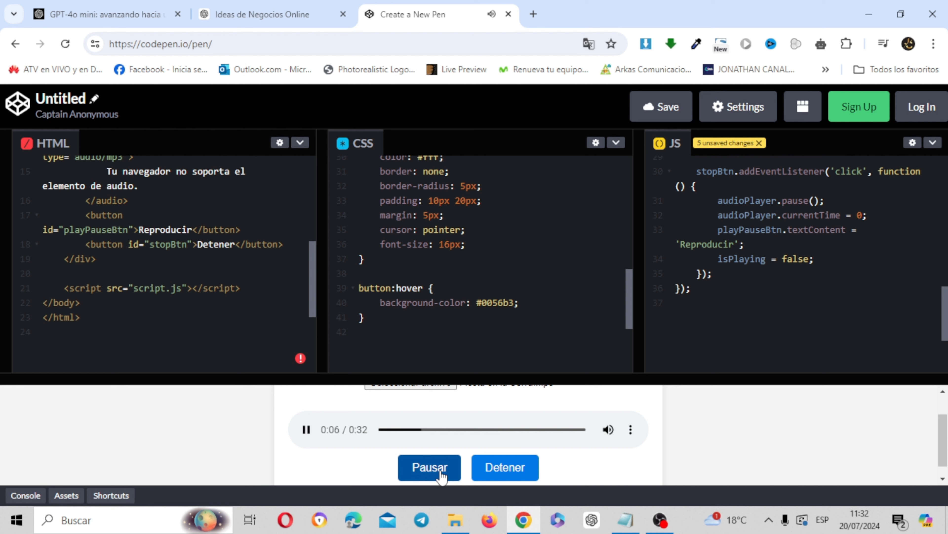
{"action": "left_click", "coordinate": [501, 471]}
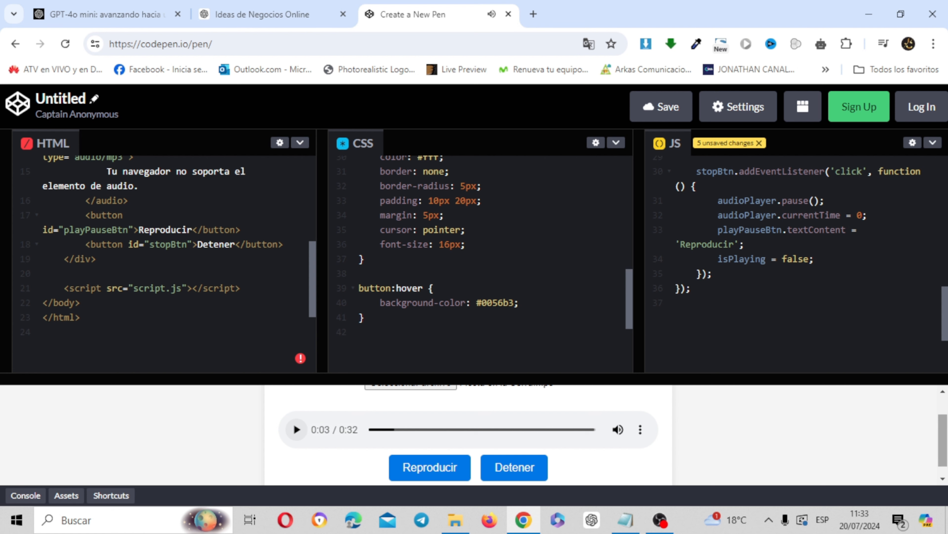
{"action": "left_click_drag", "start_coordinate": [945, 420], "coordinate": [946, 402]}
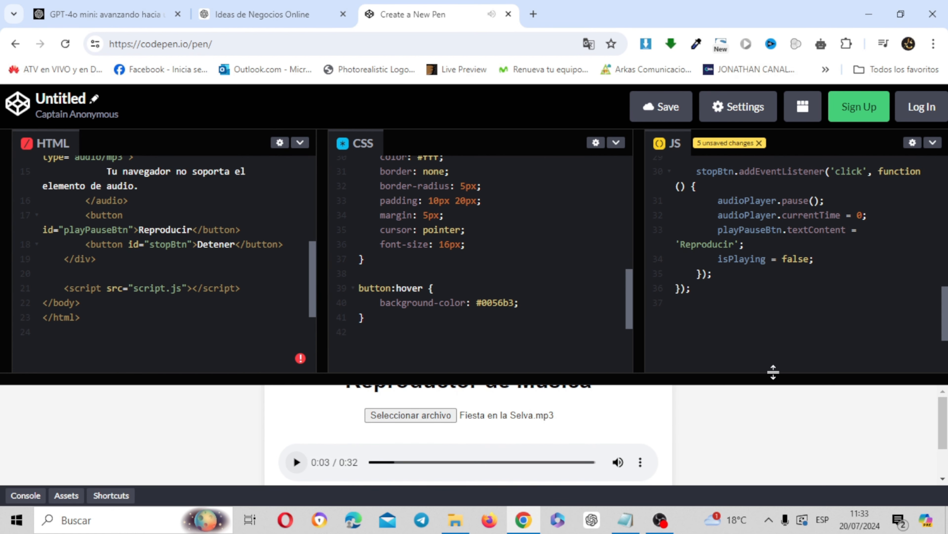
Return to the ChatGPT conversation and send the prompt "5 consejos para mejorar en youtube".
{"action": "left_click", "coordinate": [283, 7]}
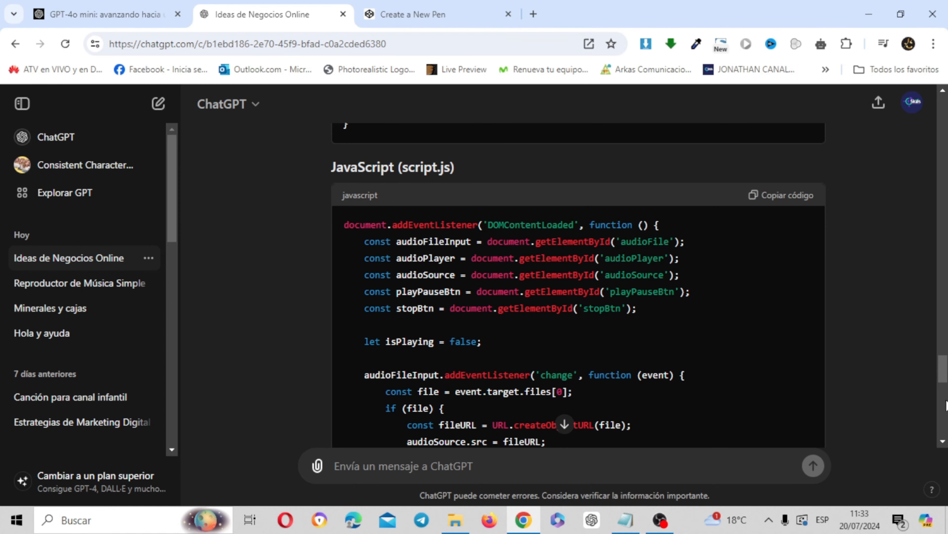
{"action": "left_click_drag", "start_coordinate": [945, 374], "coordinate": [943, 430]}
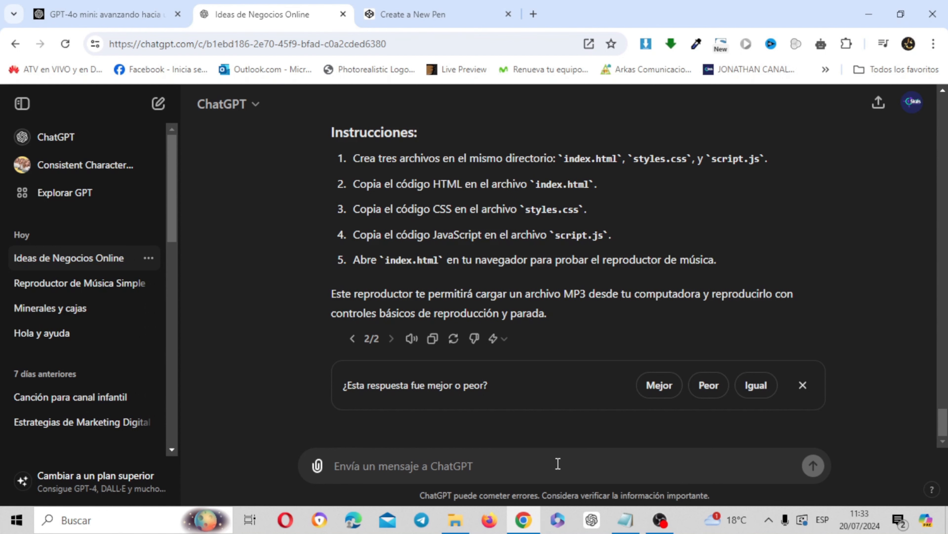
{"action": "type", "text": "5 consejos pa"}
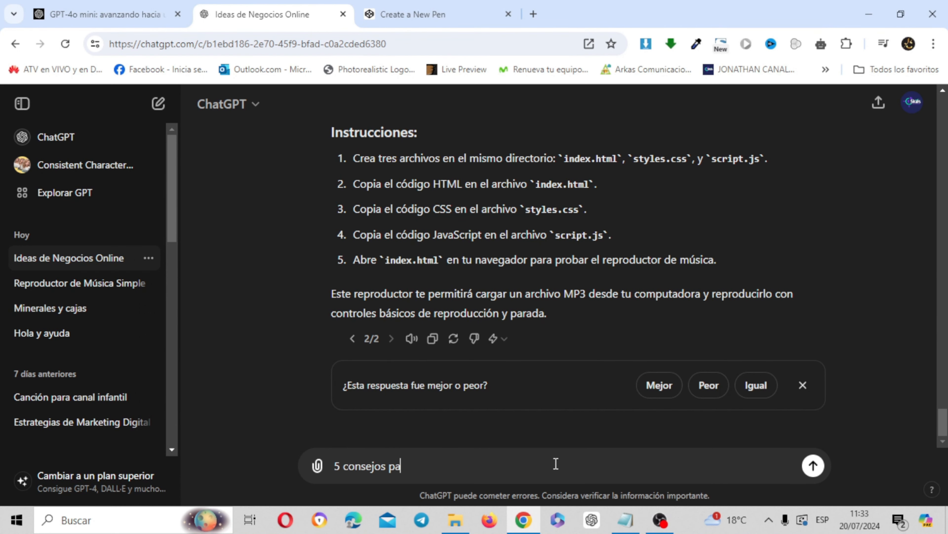
{"action": "type", "text": "ra mejorar en youtube"}
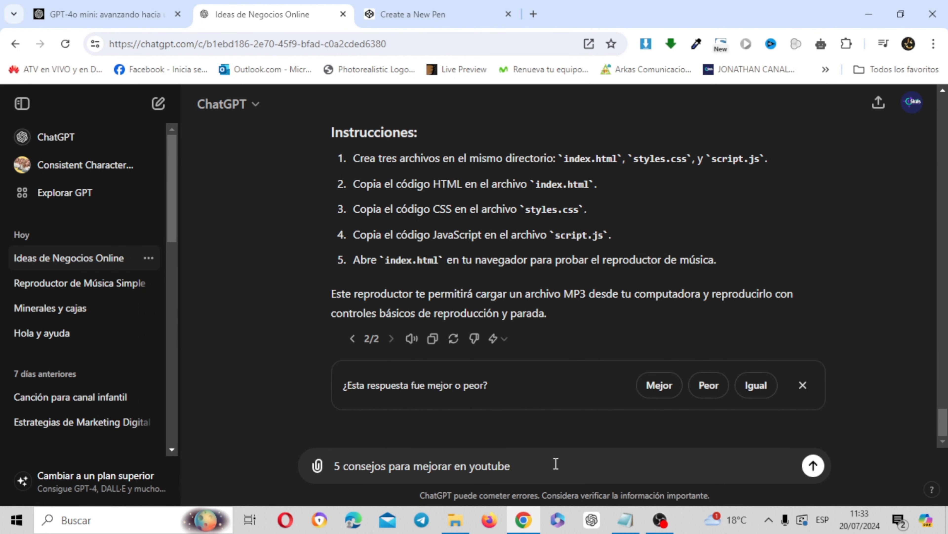
{"action": "key", "text": "Return"}
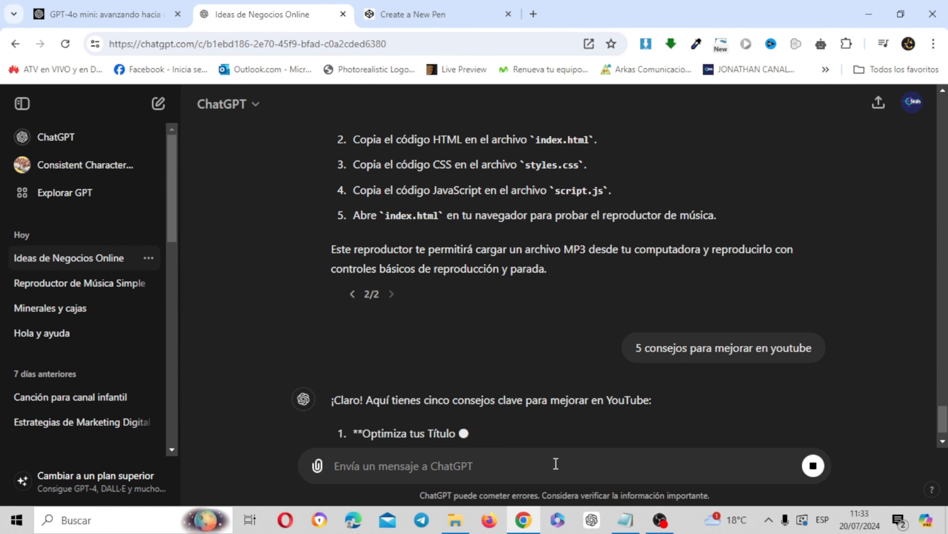